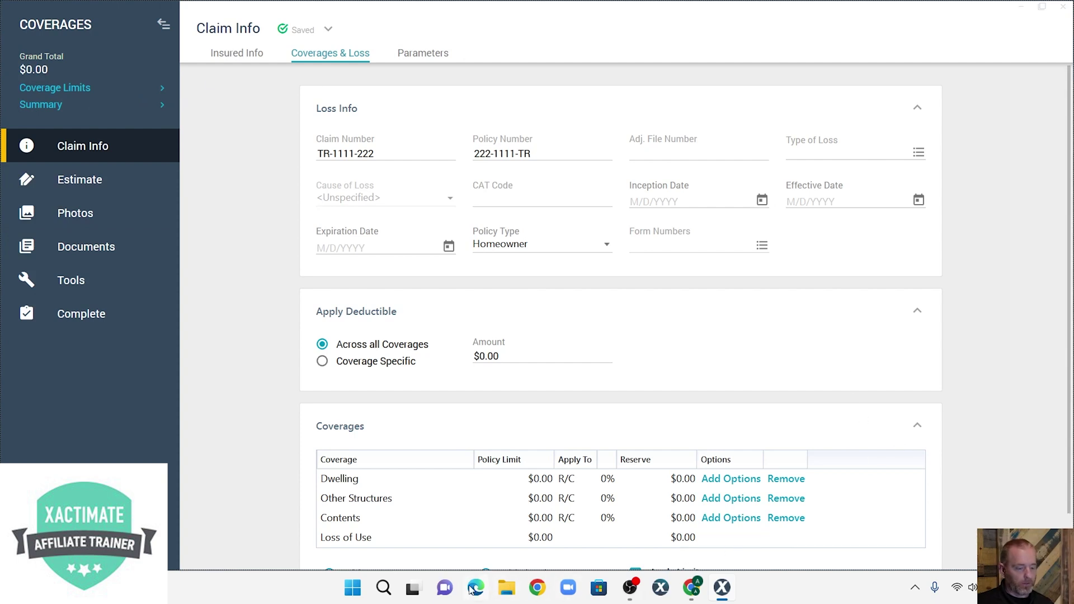
Step: Check the coverage limits in Coverages.jpg on Desktop 2, then return to the Xactimate claim
mouse_move(419, 591)
left_click(412, 515)
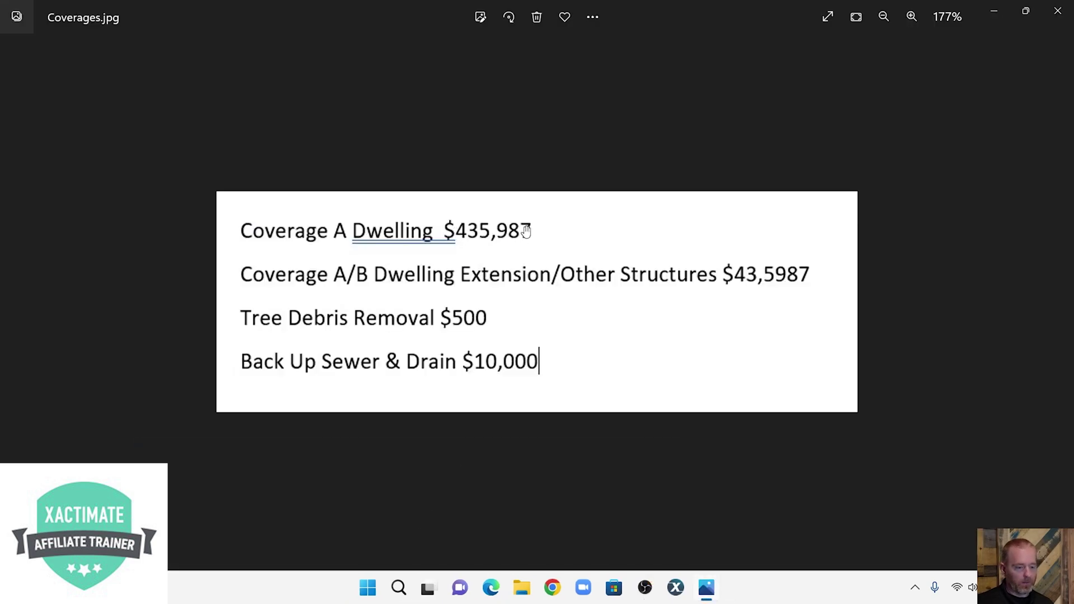
key("ctrl")
key("ctrl")
key("ctrl")
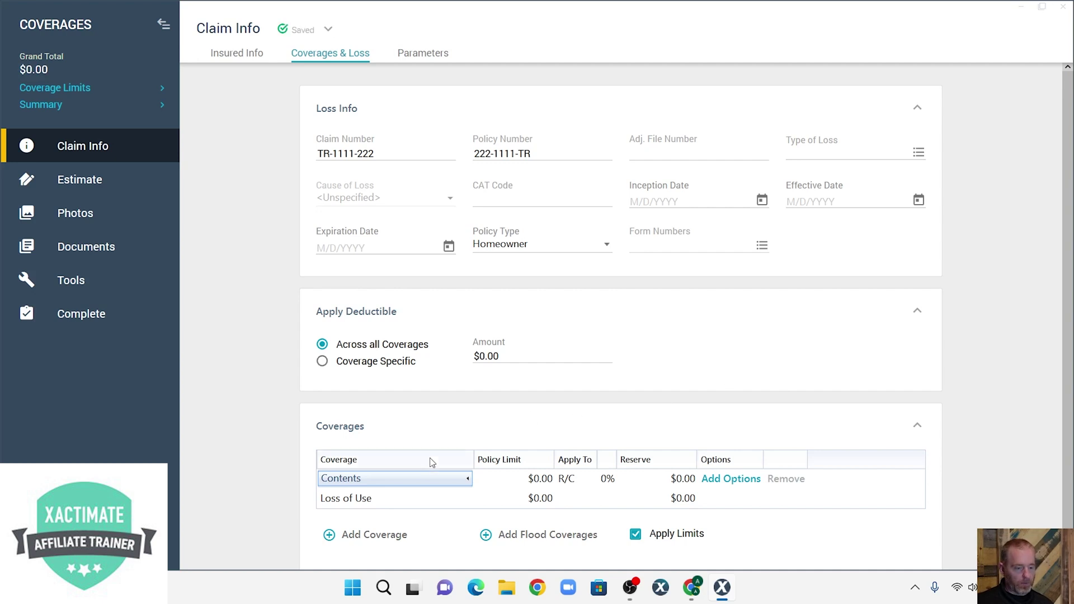
Step: Insert a new blank coverage row below Contents in the Coverages grid
left_click(381, 486)
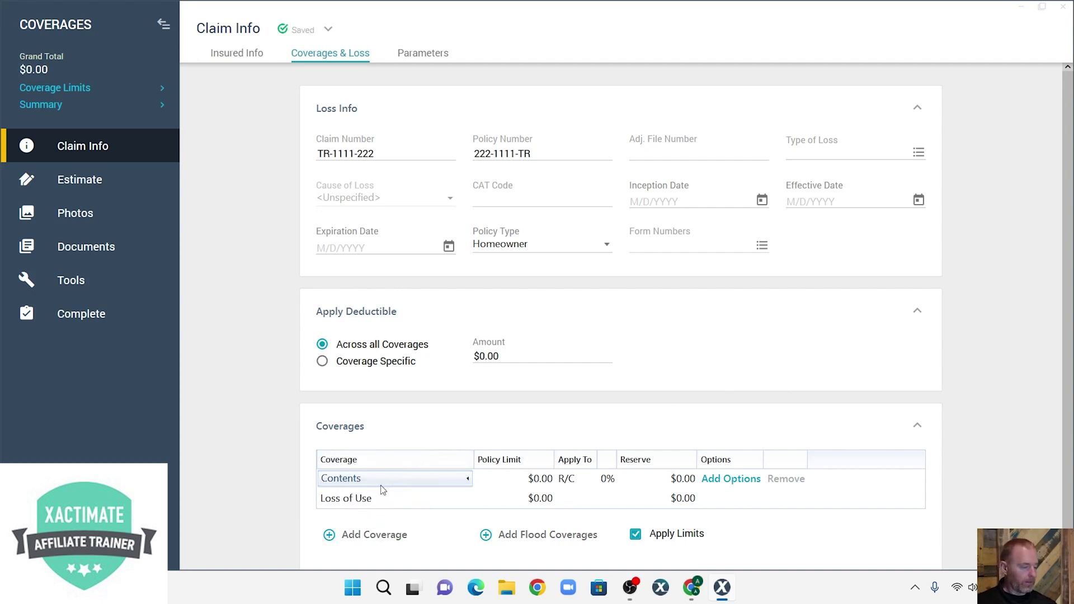
left_click(415, 504)
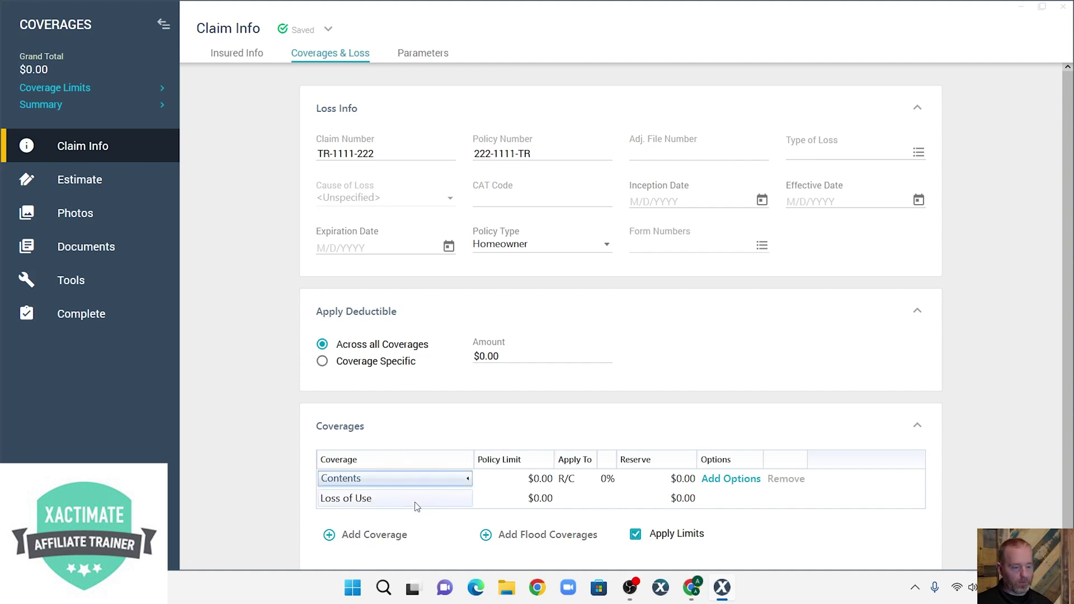
left_click(416, 505)
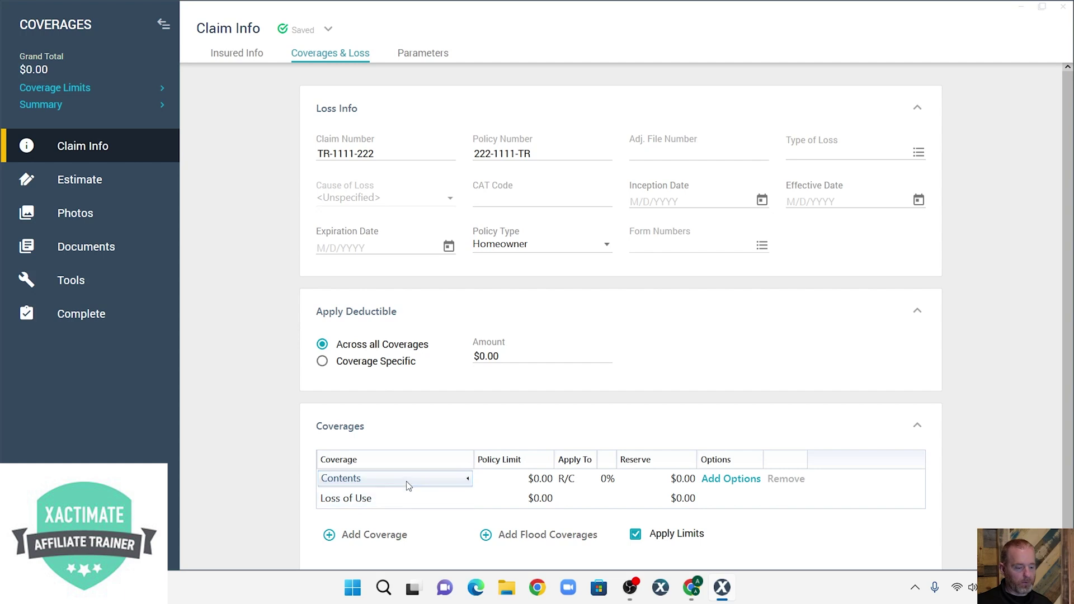
left_click(352, 535)
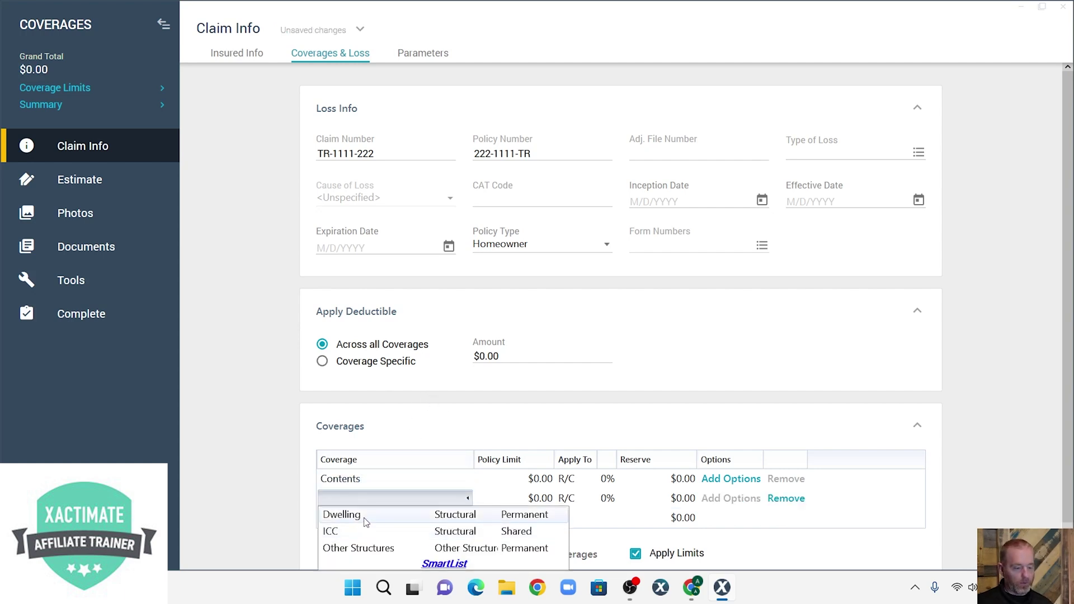
Step: Make the new row Dwelling and remove Contents, moving its items to Dwelling
left_click(369, 520)
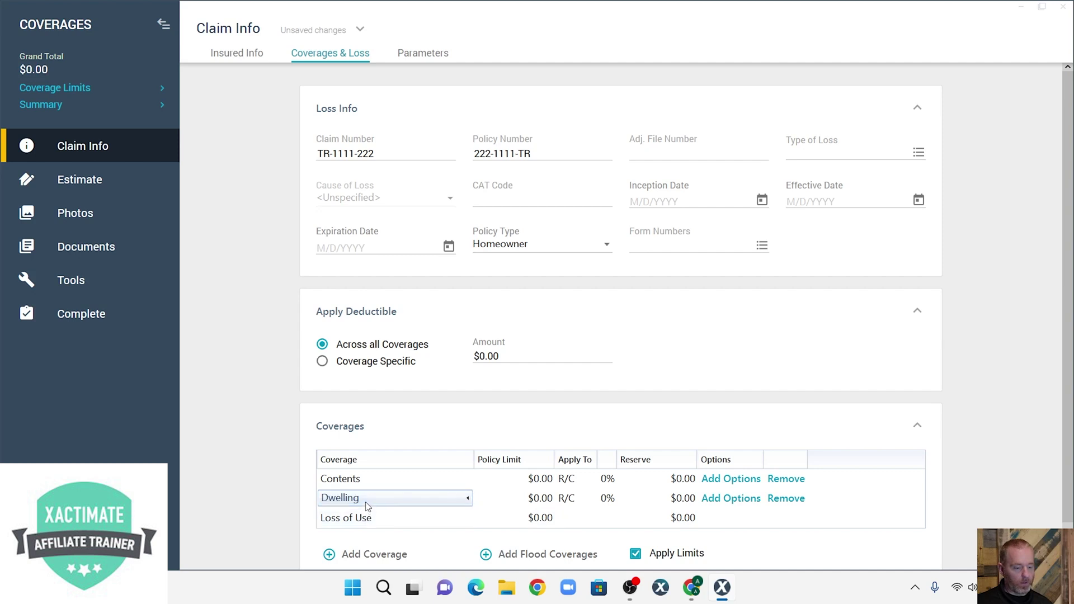
left_click(367, 506)
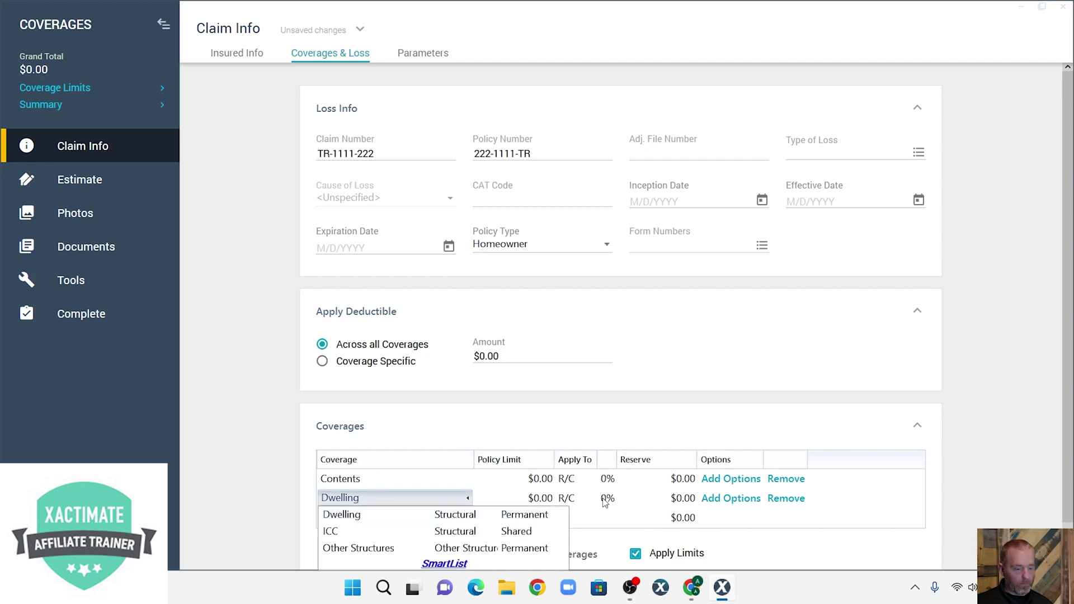
left_click(374, 480)
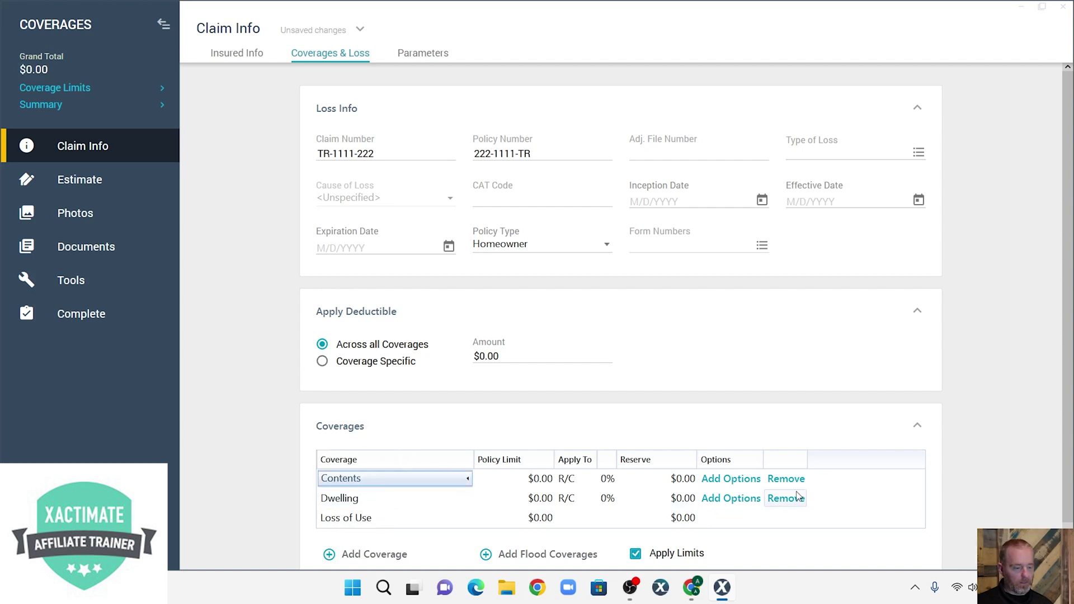
left_click(786, 478)
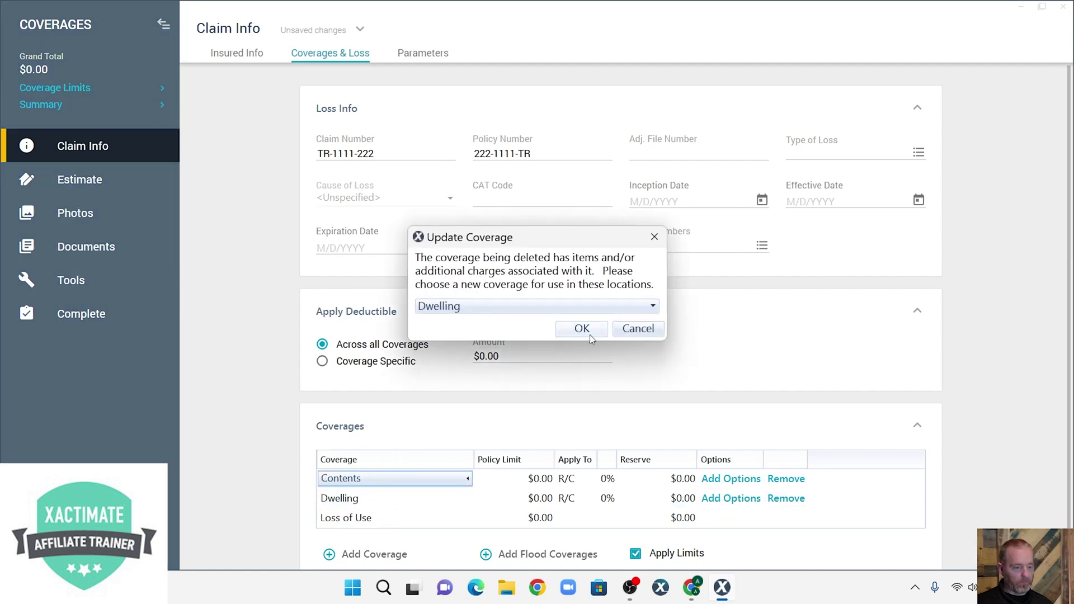
left_click(590, 335)
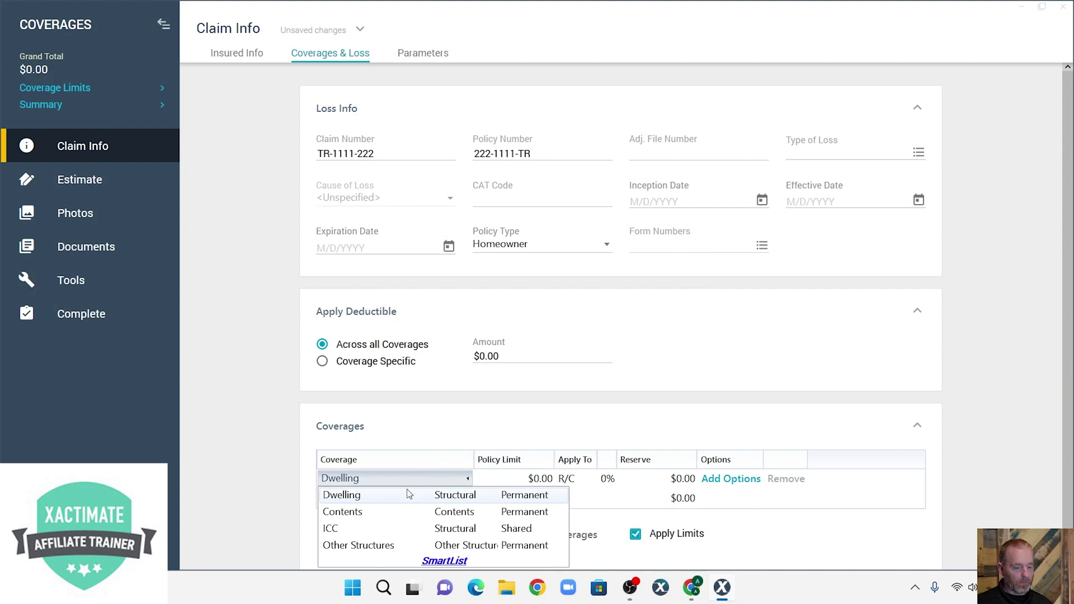
left_click(409, 495)
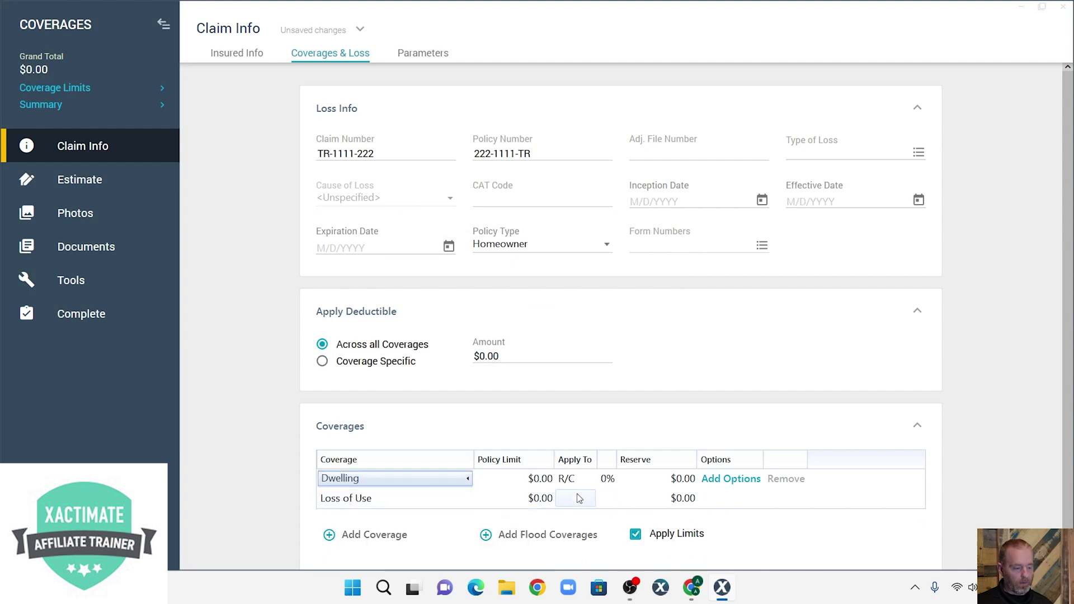
Step: Enter a $435,987.00 policy limit for the Dwelling coverage
left_click(531, 480)
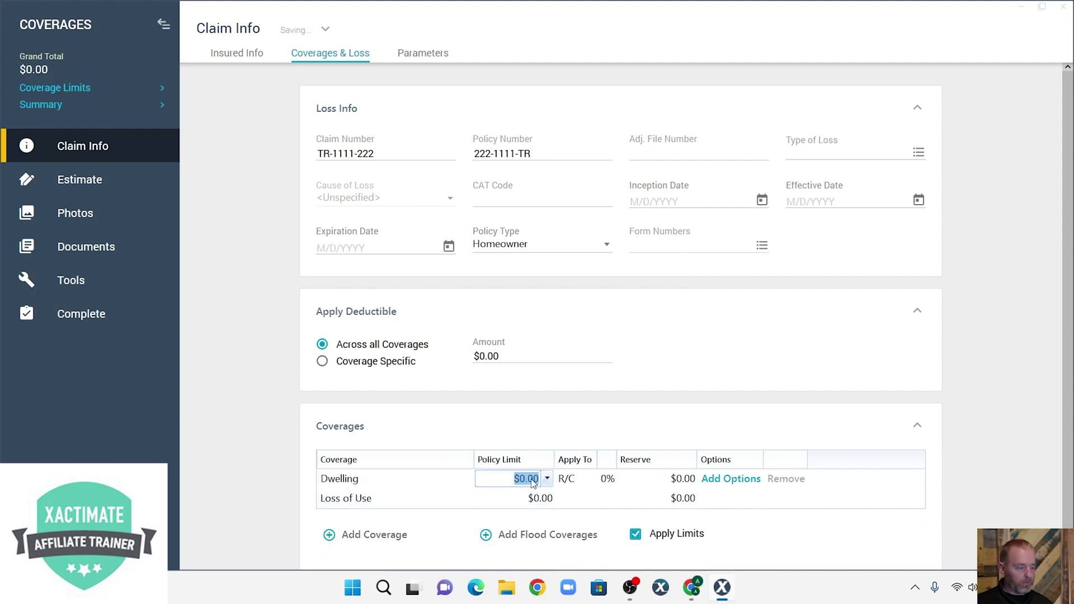
type("435,")
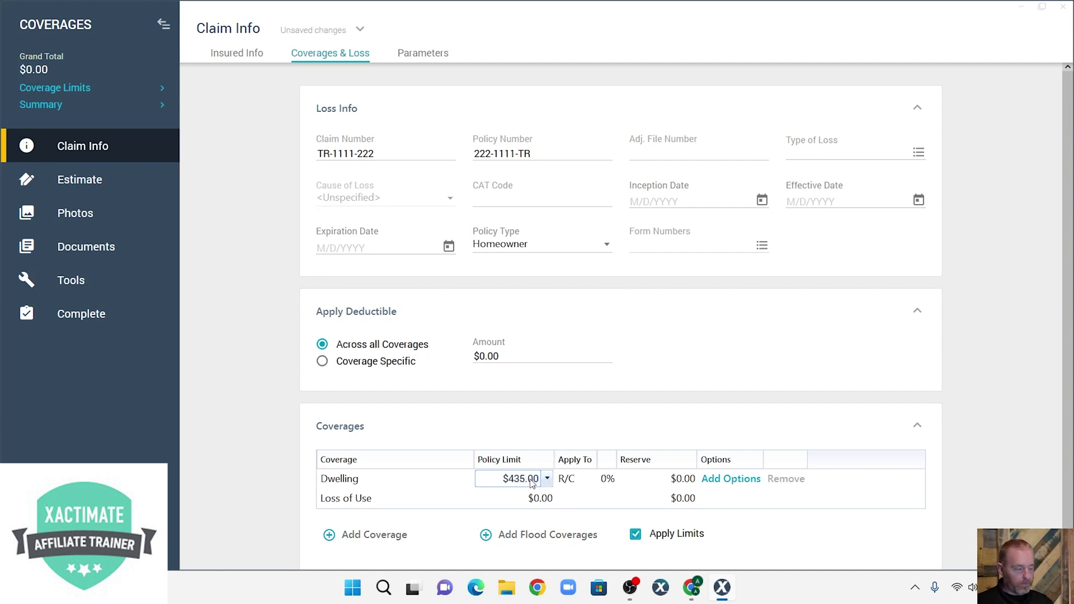
type("987")
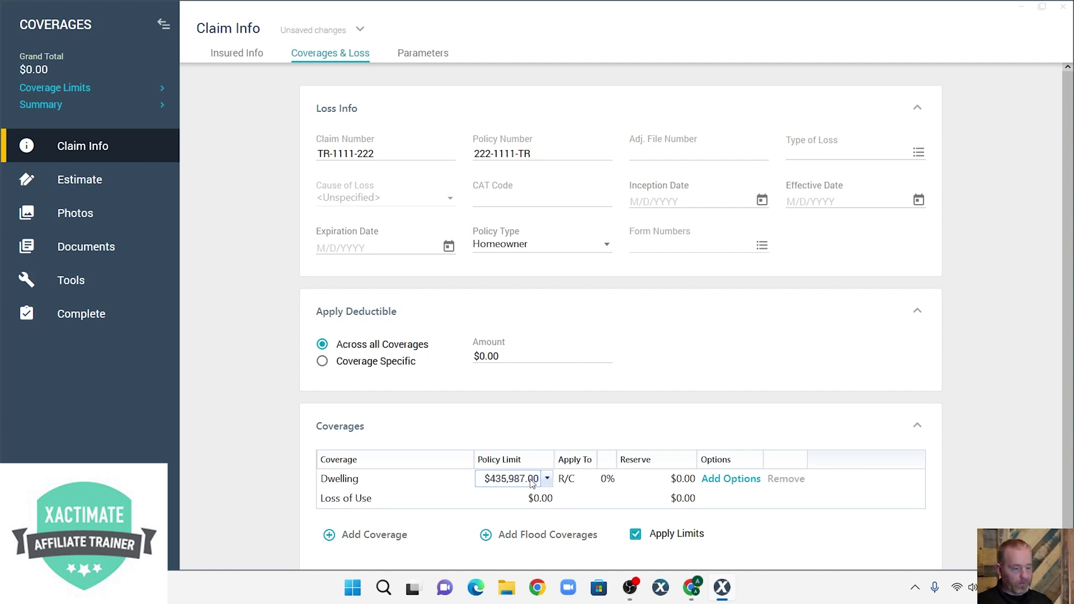
left_click(573, 479)
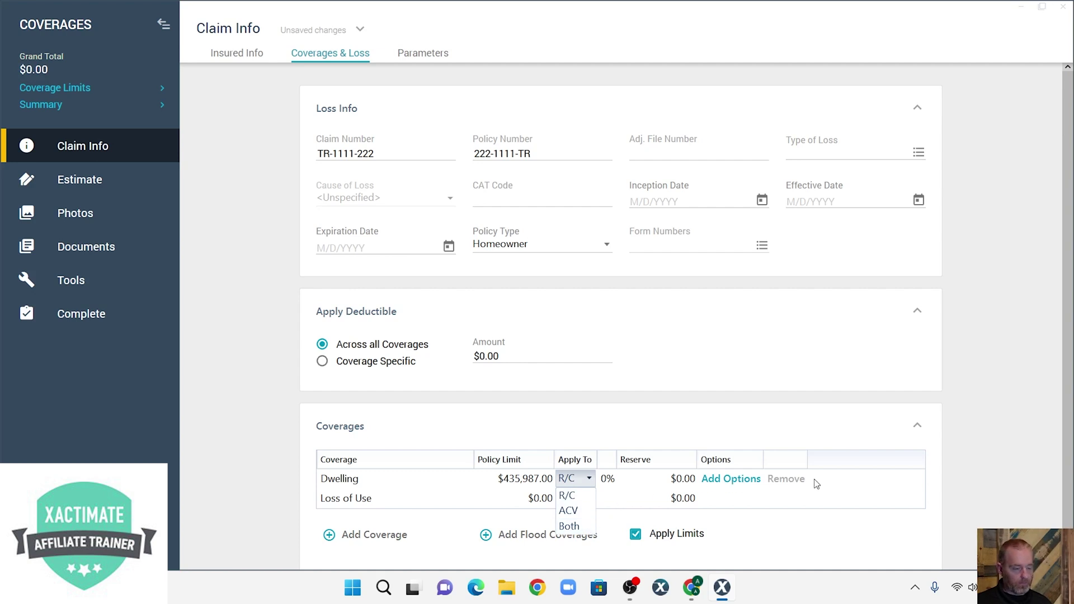
Step: Add another coverage row and make it Other Structures
left_click(335, 539)
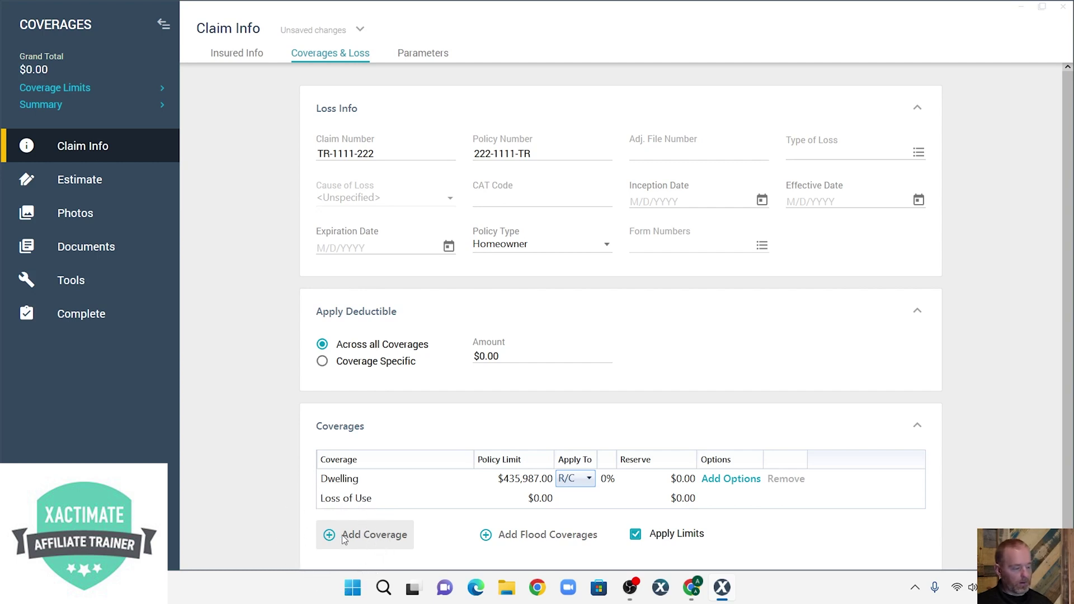
left_click(350, 538)
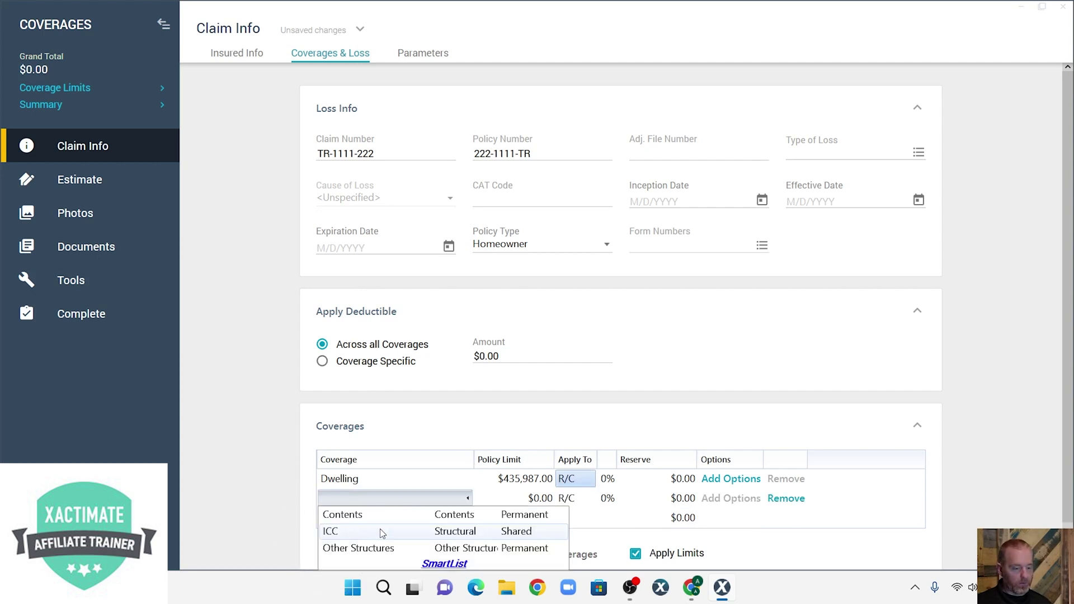
left_click(459, 550)
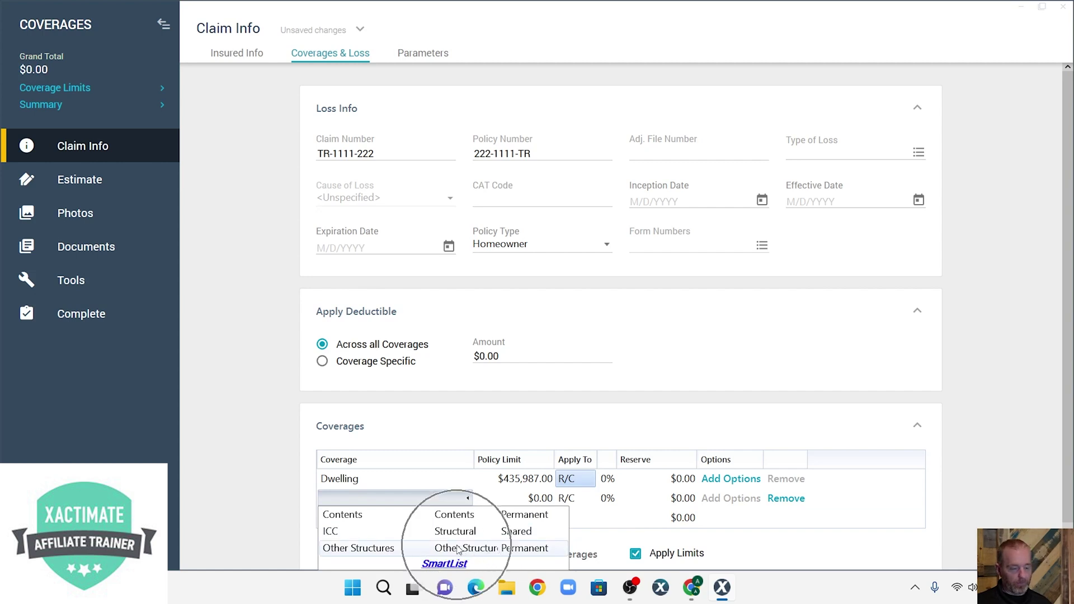
left_click(451, 564)
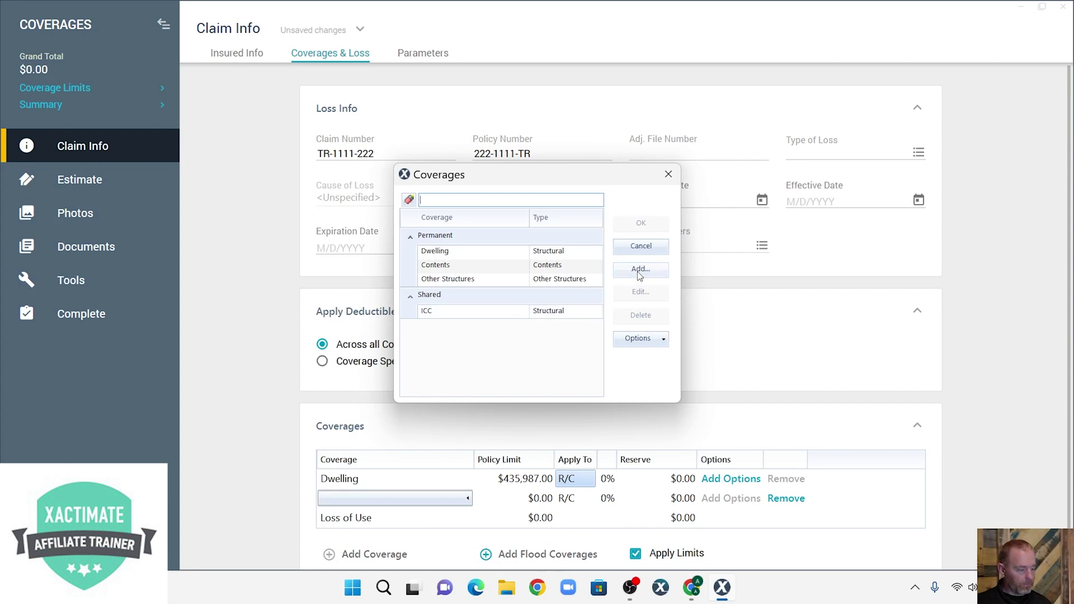
key("Escape")
left_click(376, 499)
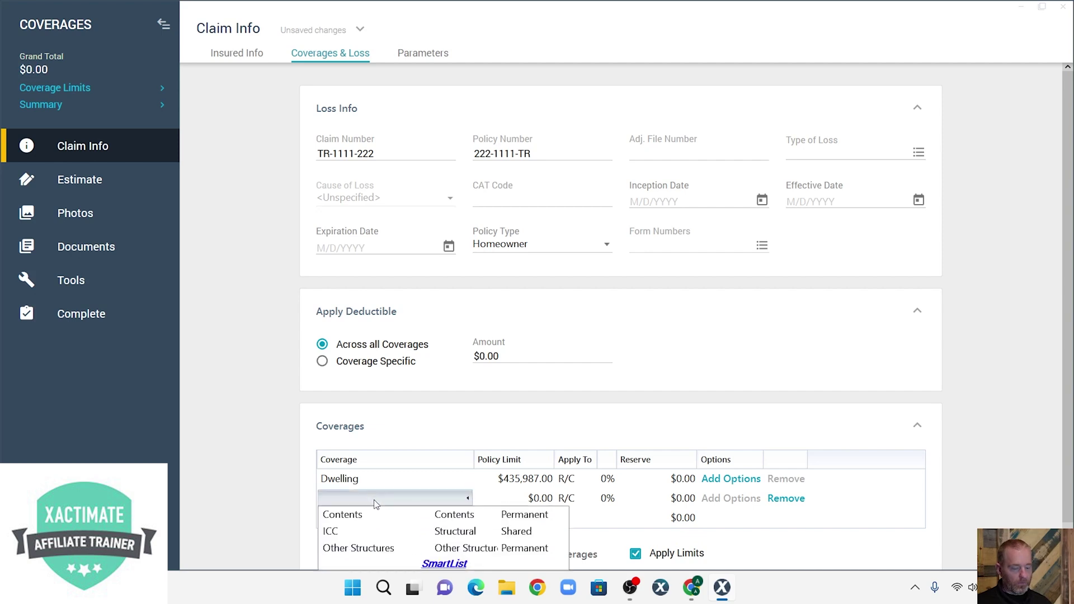
left_click(372, 552)
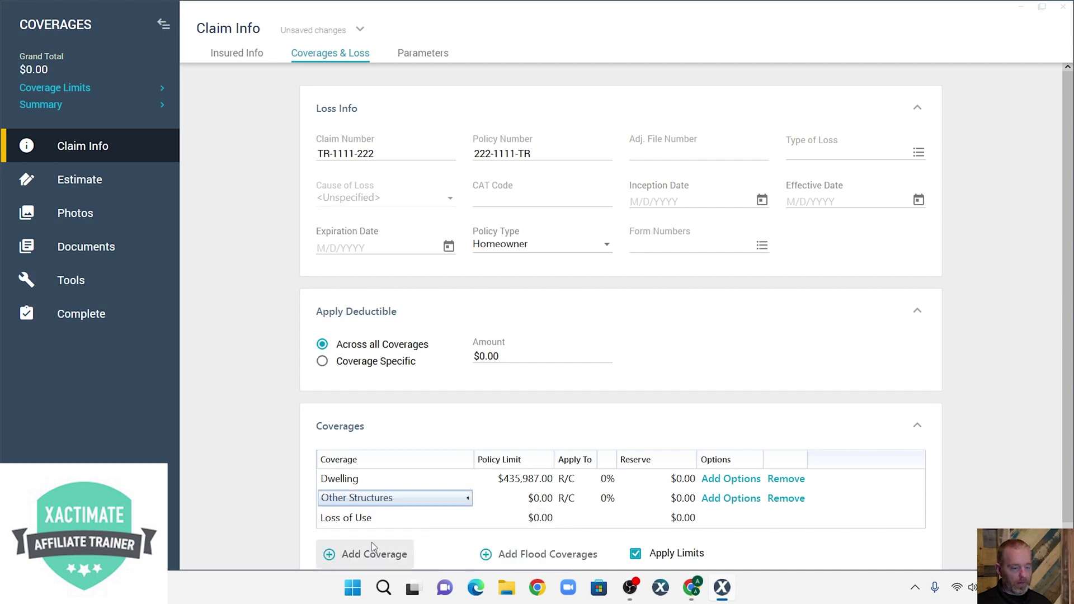
Step: Give Other Structures a $43,598.00 policy limit applied to Both
left_click(551, 503)
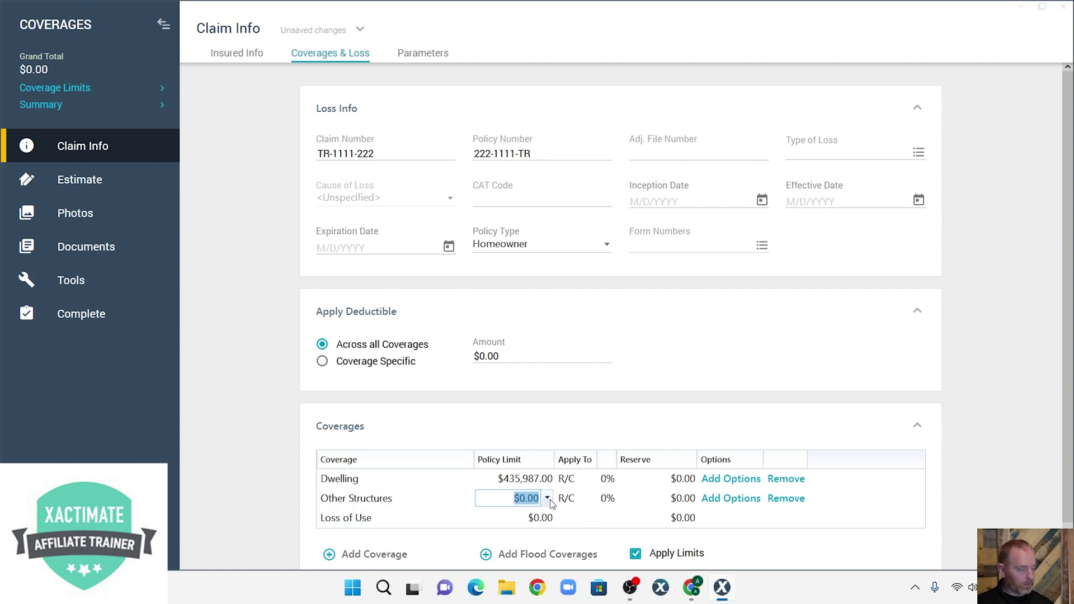
type("43,")
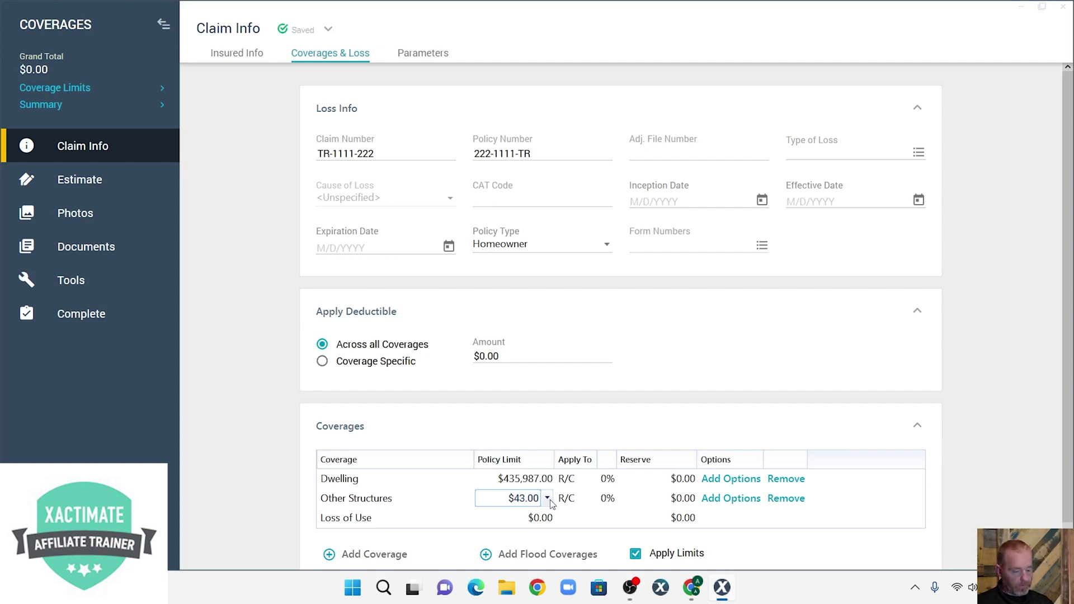
type("5")
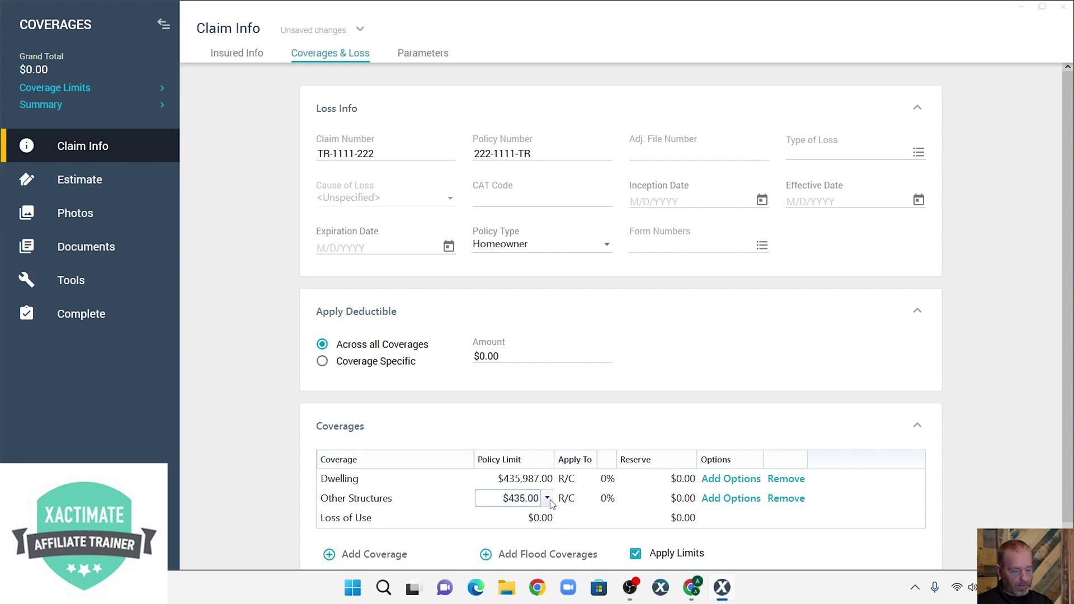
type("98")
left_click(562, 498)
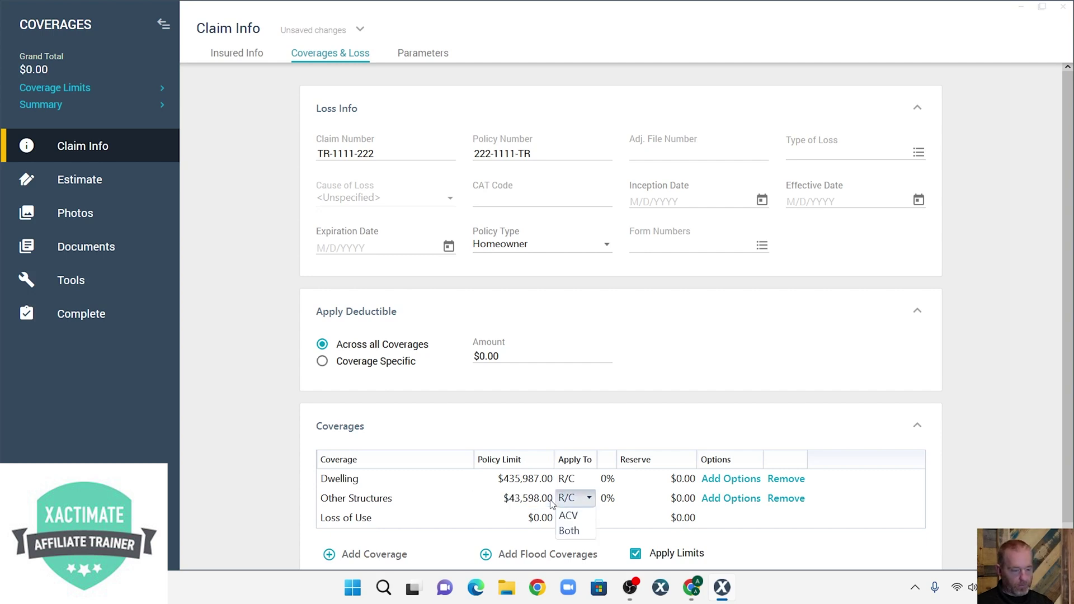
left_click(569, 546)
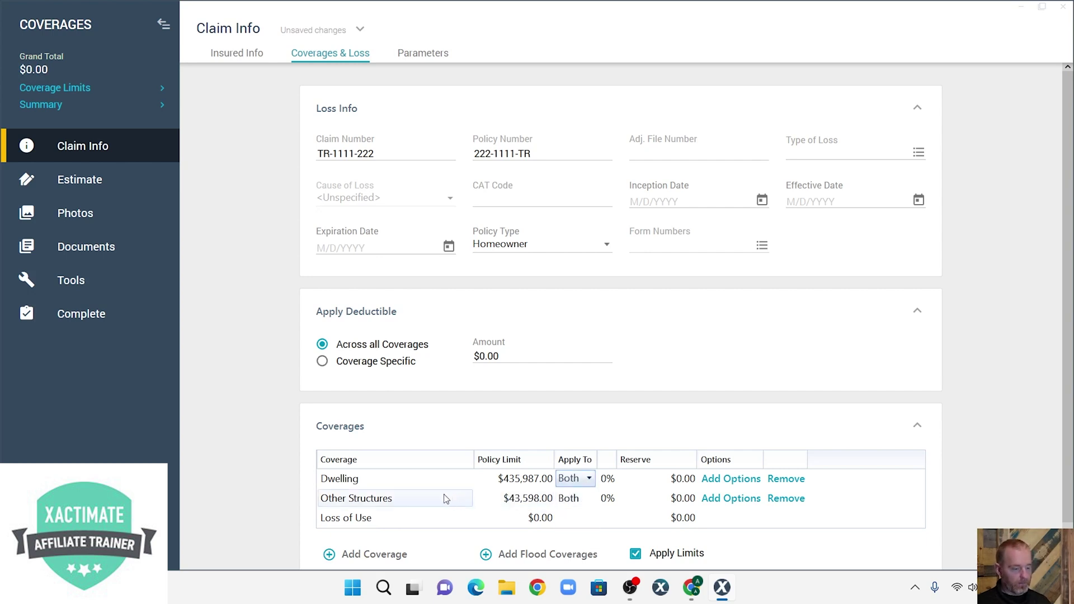
Step: Add a Back Up Sewer/Drain coverage row from the full coverage list with a 10000 limit
left_click(388, 557)
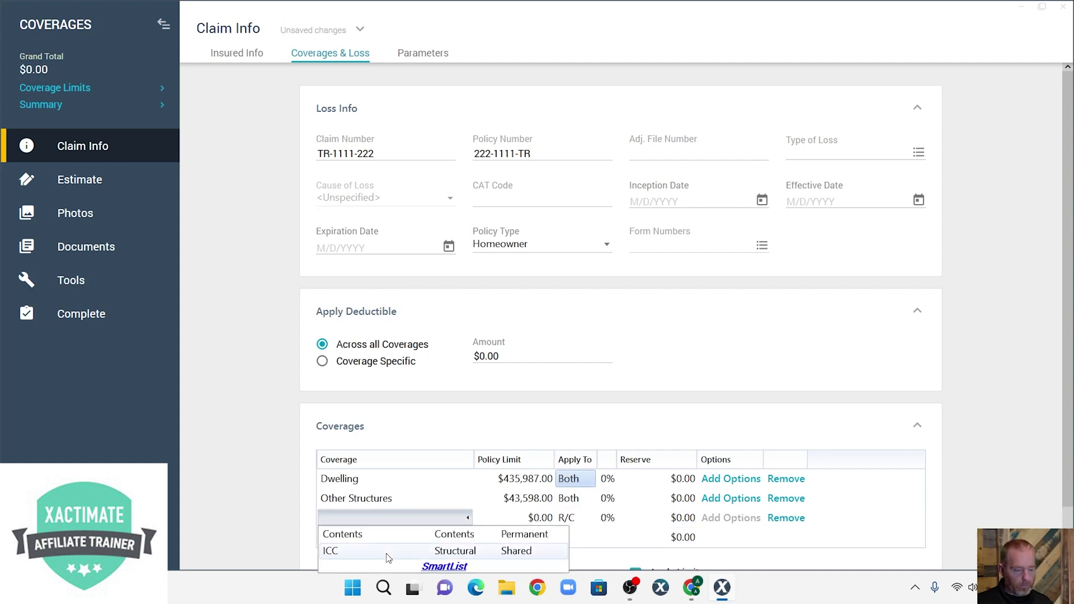
left_click(433, 567)
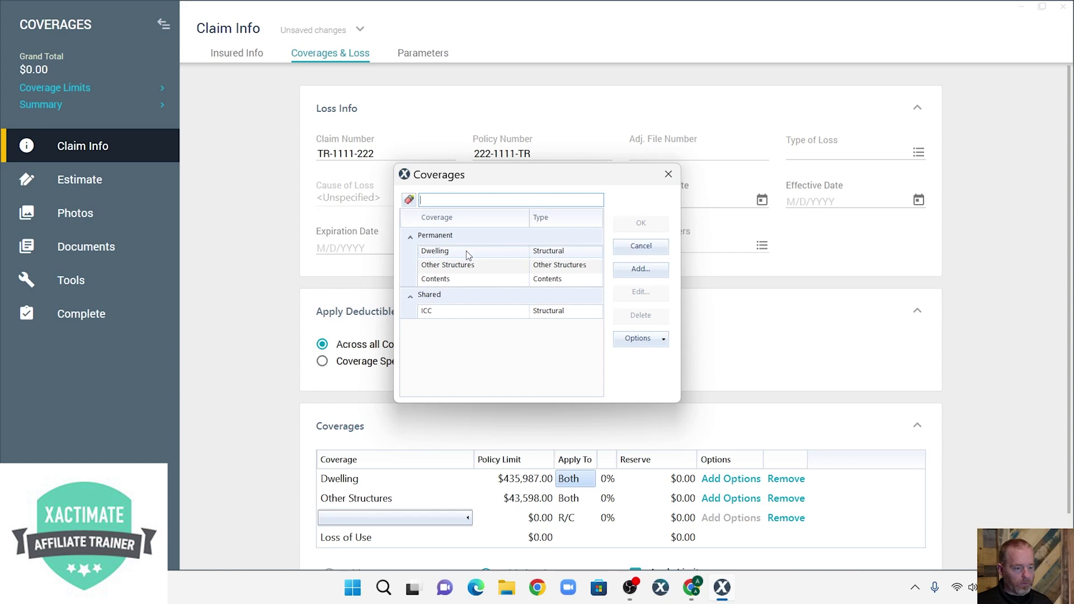
left_click(467, 255)
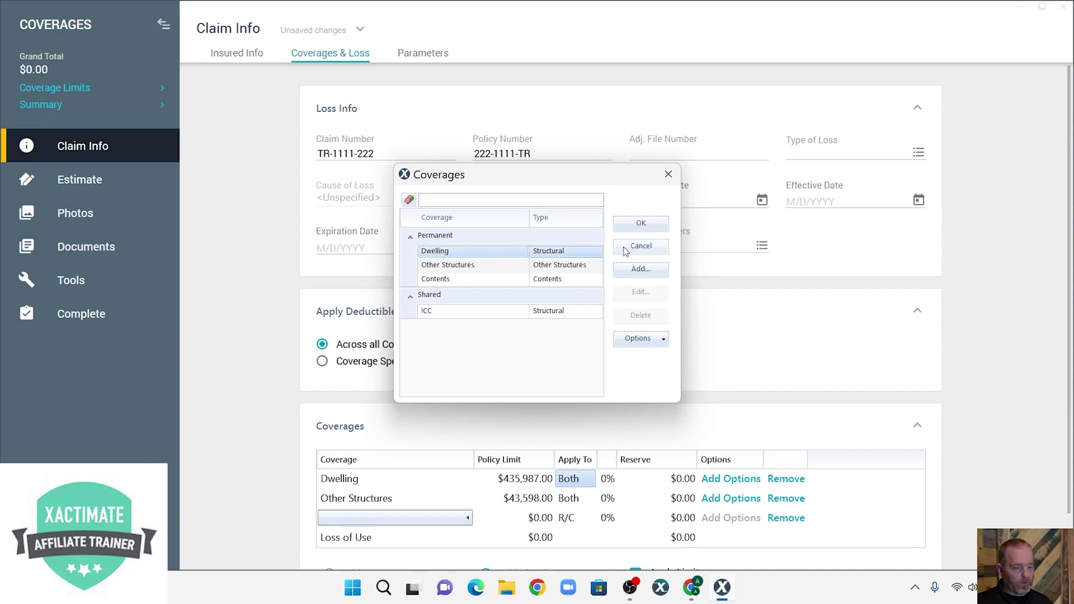
left_click(642, 270)
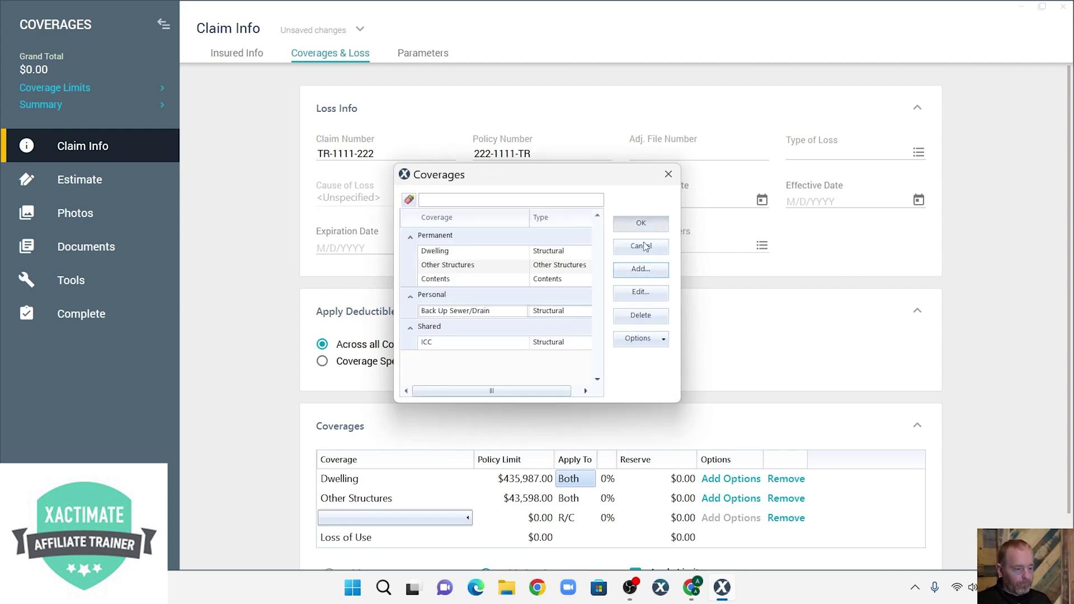
left_click(641, 246)
left_click(540, 518)
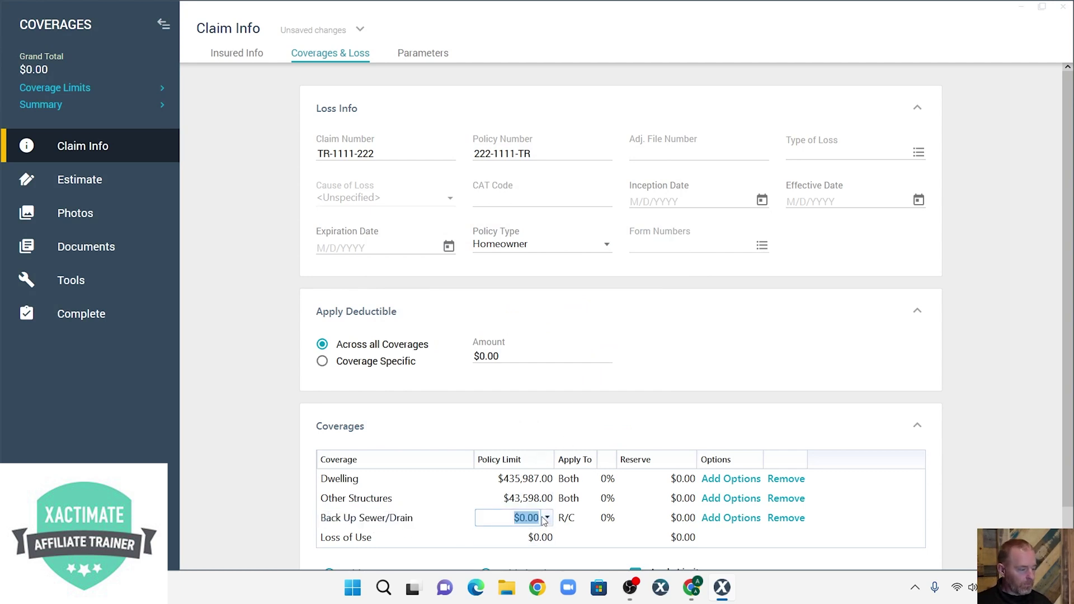
type("10000")
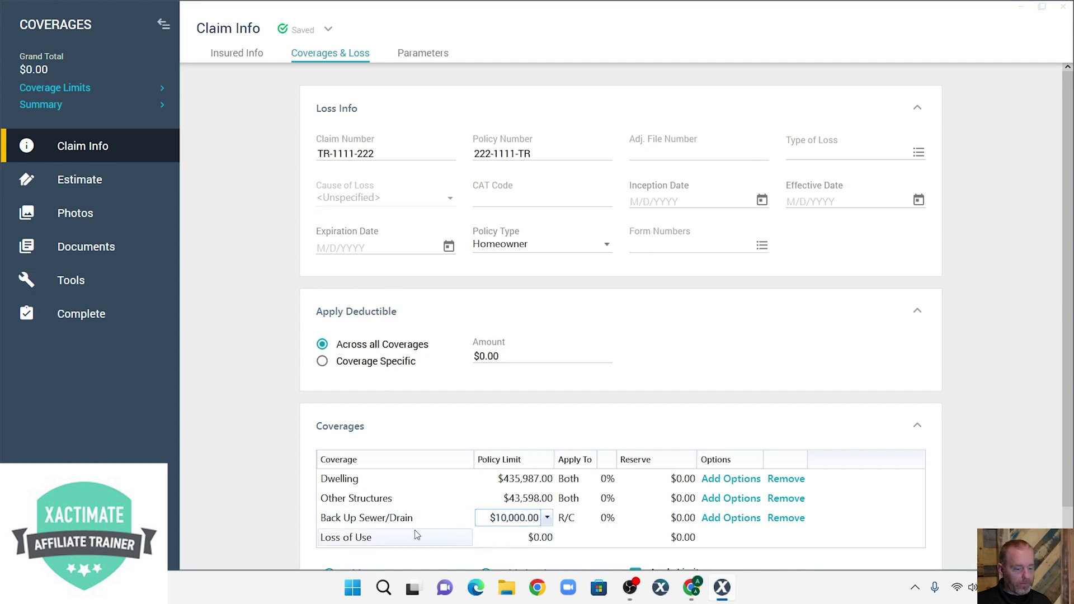
Step: Add Tree Debris Removal to Dwelling's additional coverages with a $500.00 aggregate limit
left_click(745, 485)
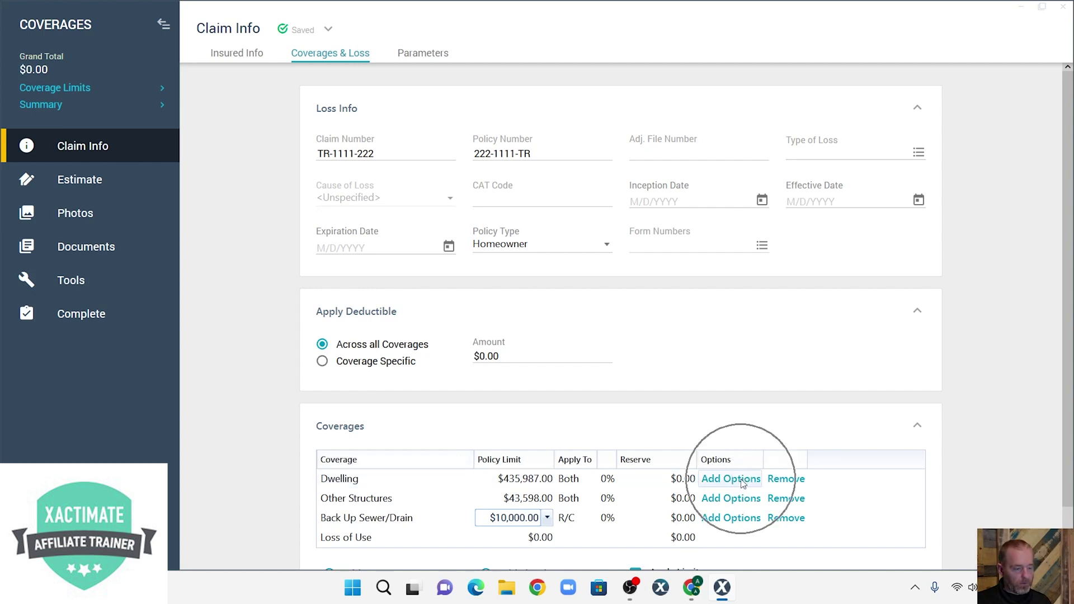
left_click(741, 485)
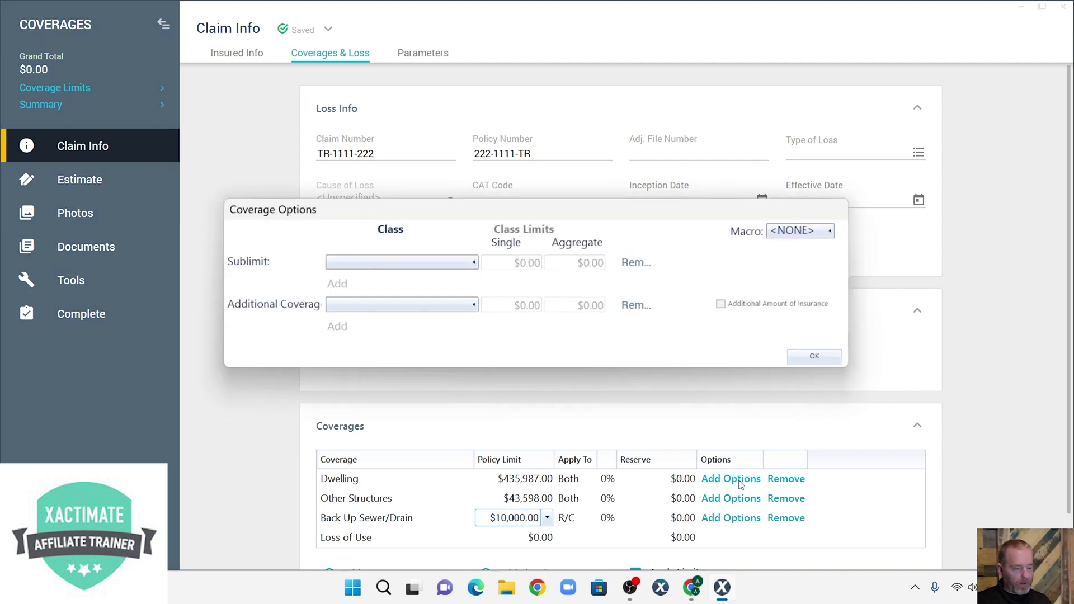
left_click(474, 307)
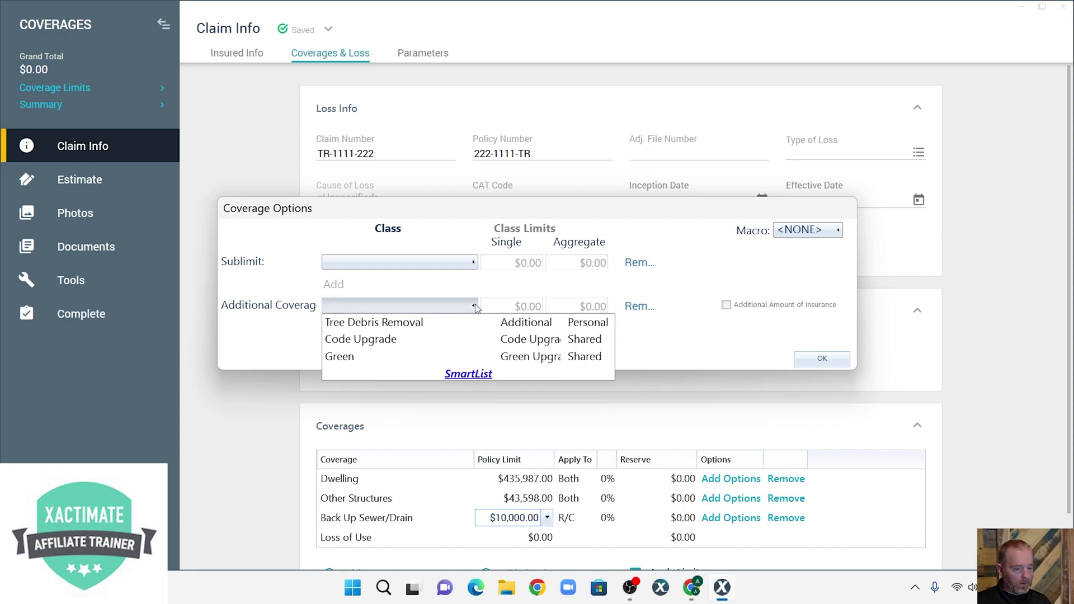
left_click(429, 328)
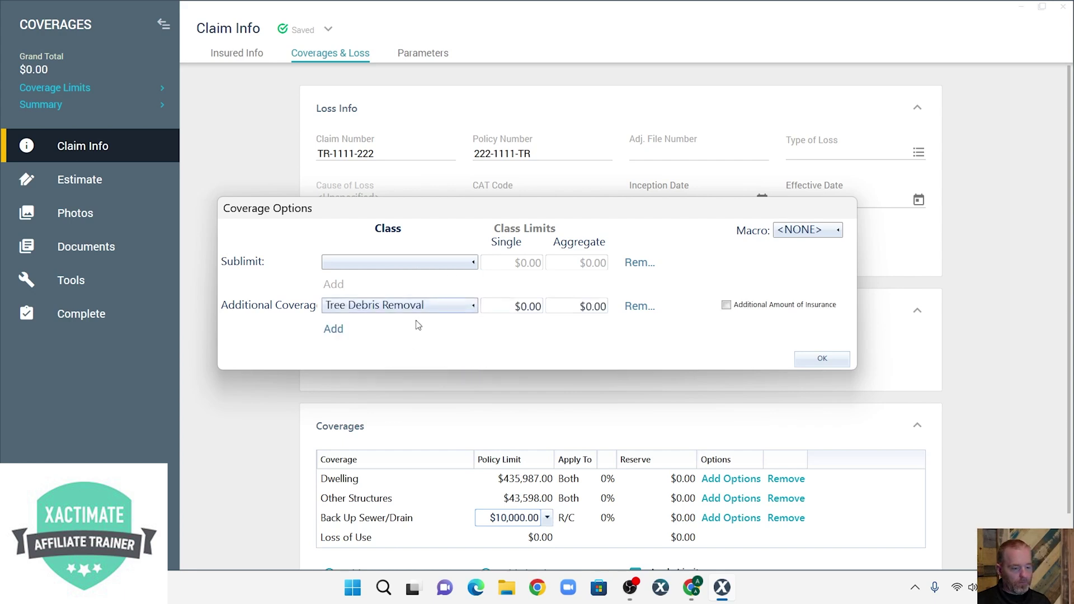
left_click(573, 305)
type("500")
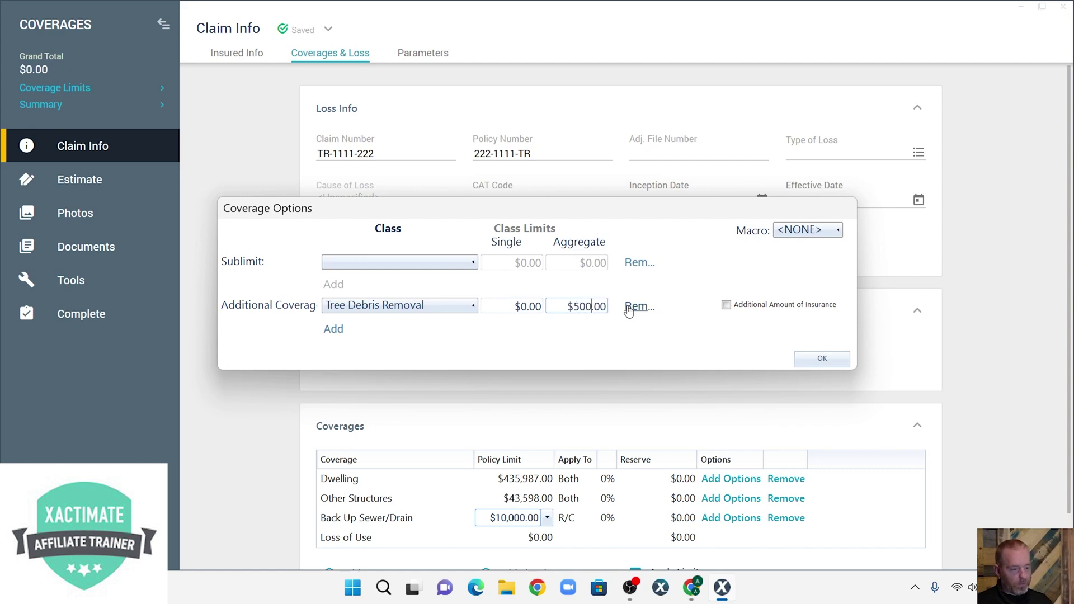
left_click(599, 308)
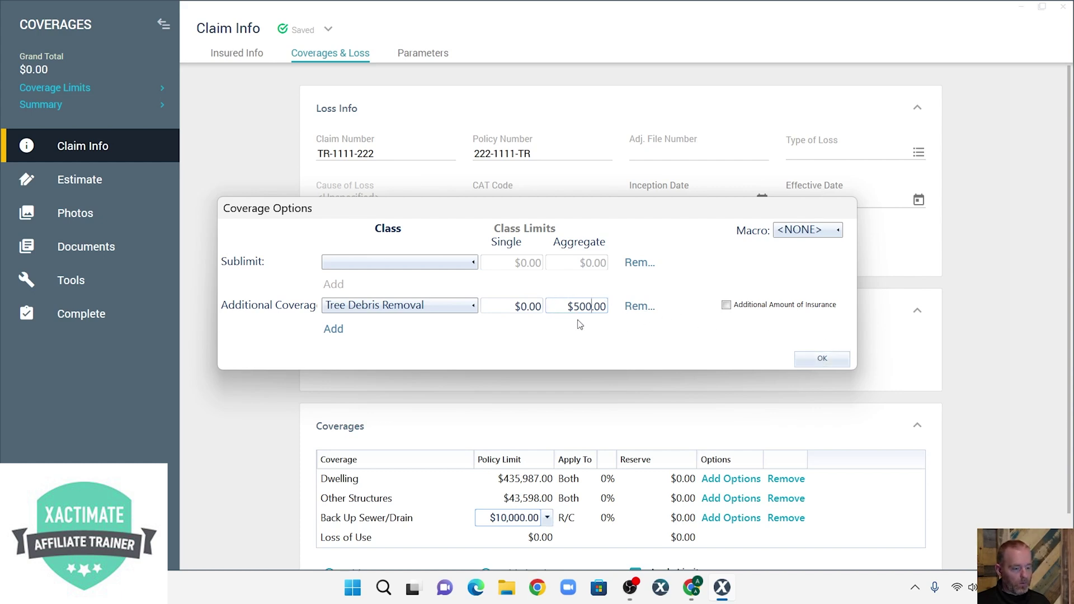
left_click(820, 360)
scroll(773, 392, "down", 1)
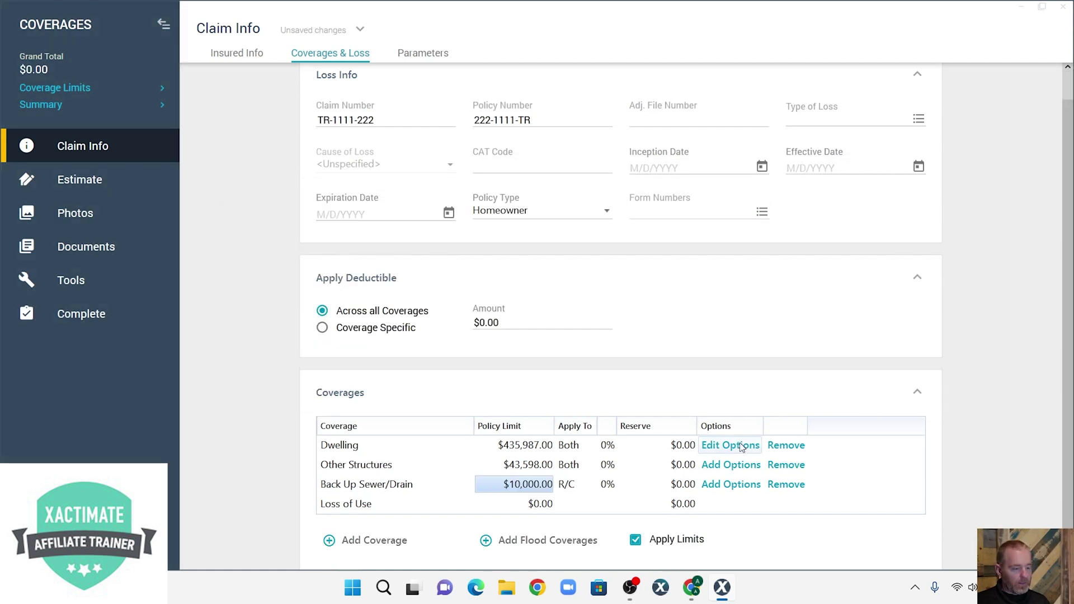
left_click(741, 446)
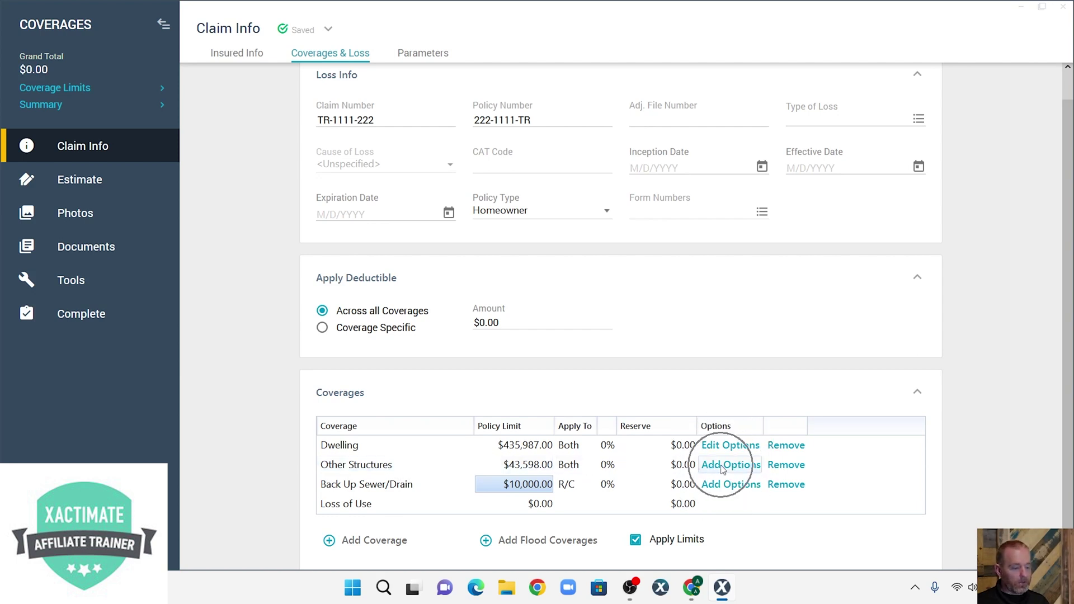
Step: Enter 4359 in the Apply Deductible Amount field for a $4,359.00 deductible
left_click(487, 329)
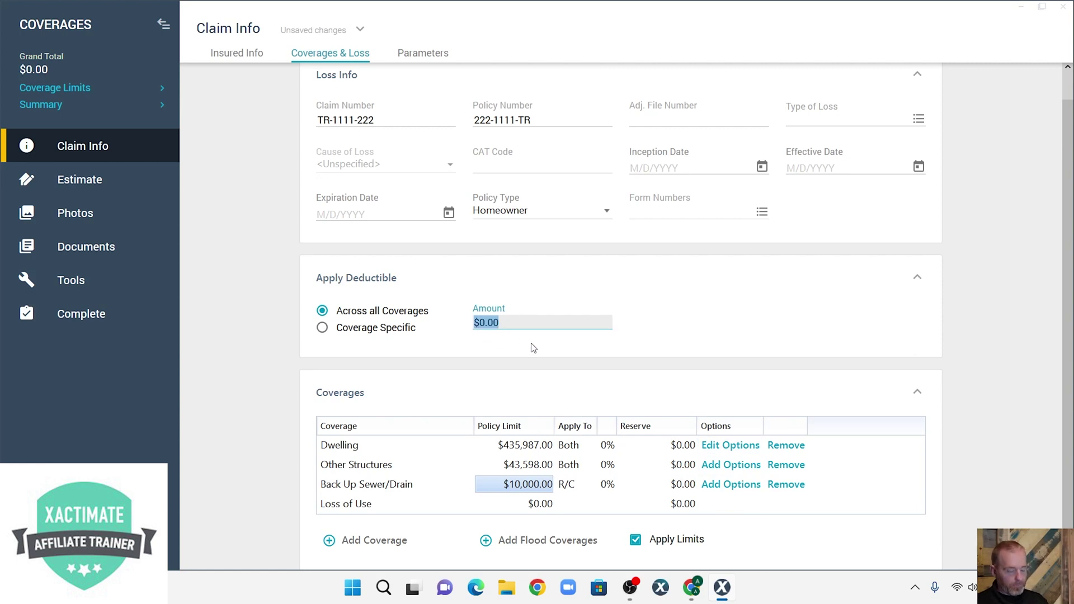
type("4359")
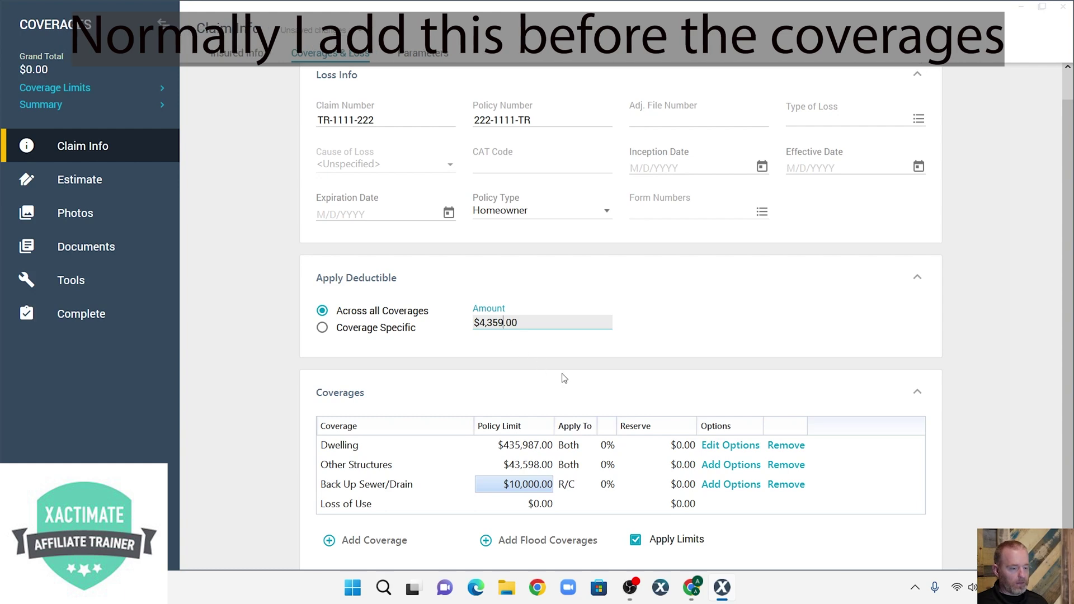
left_click(668, 345)
scroll(1066, 388, "down", 1)
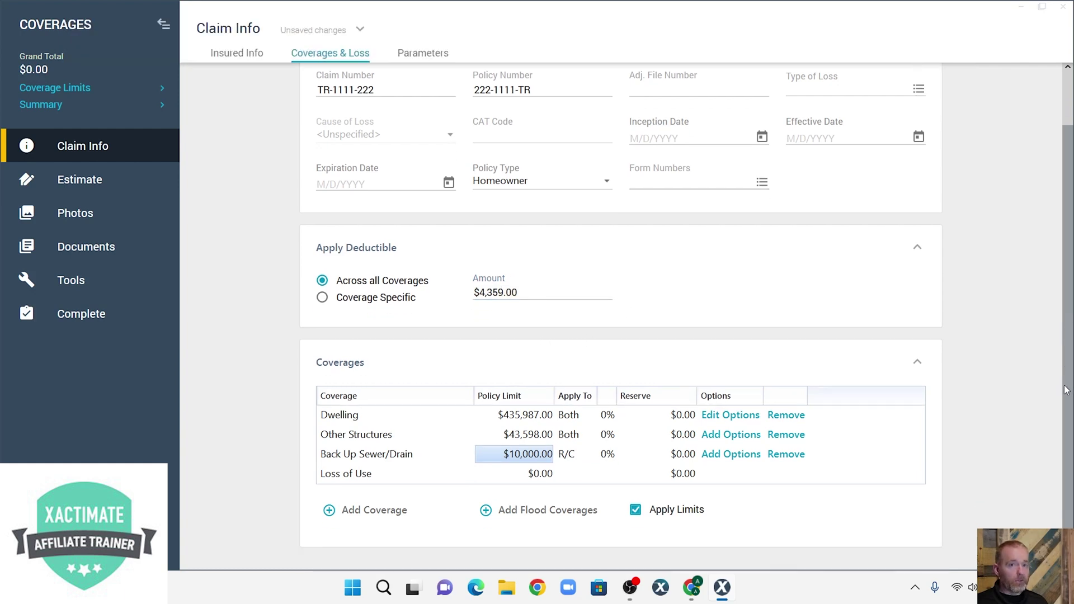